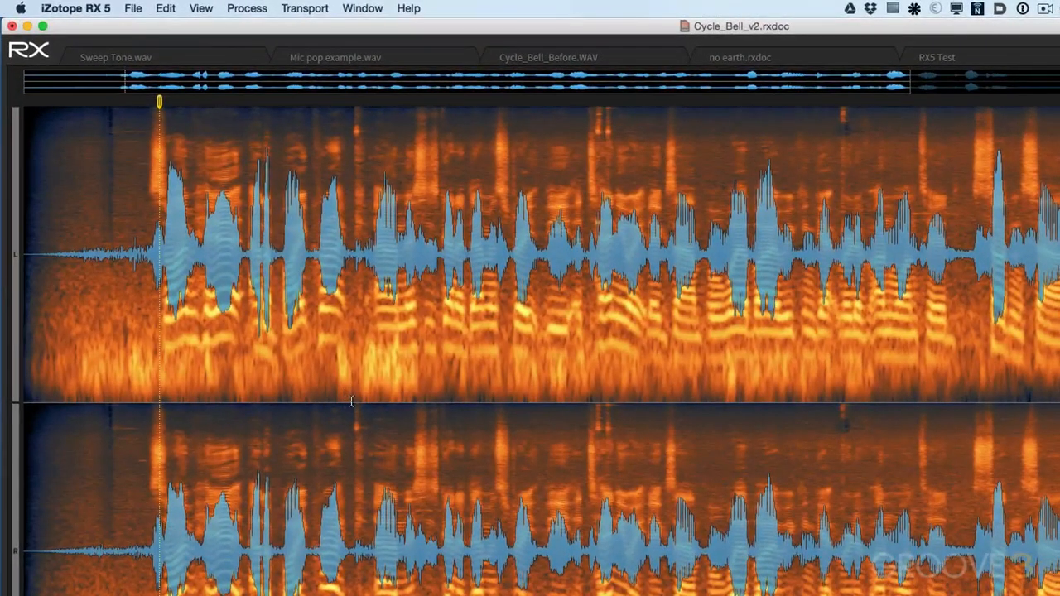
Add markers at about 2.4 s and 6.2 s, and a region spanning about 3.8 s to 5.0 s.
click(352, 402)
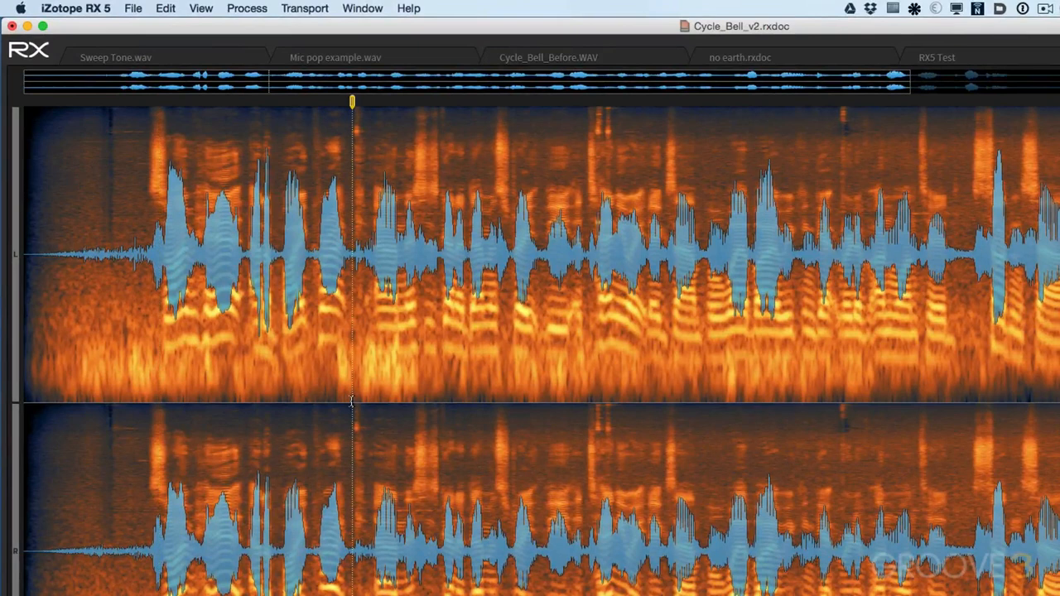
key(m)
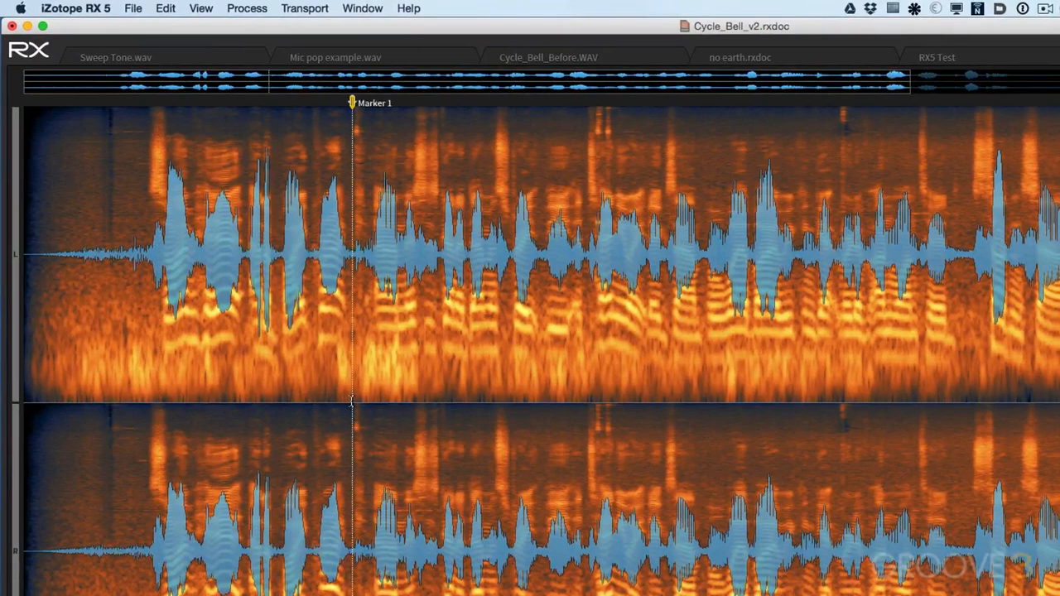
click(168, 10)
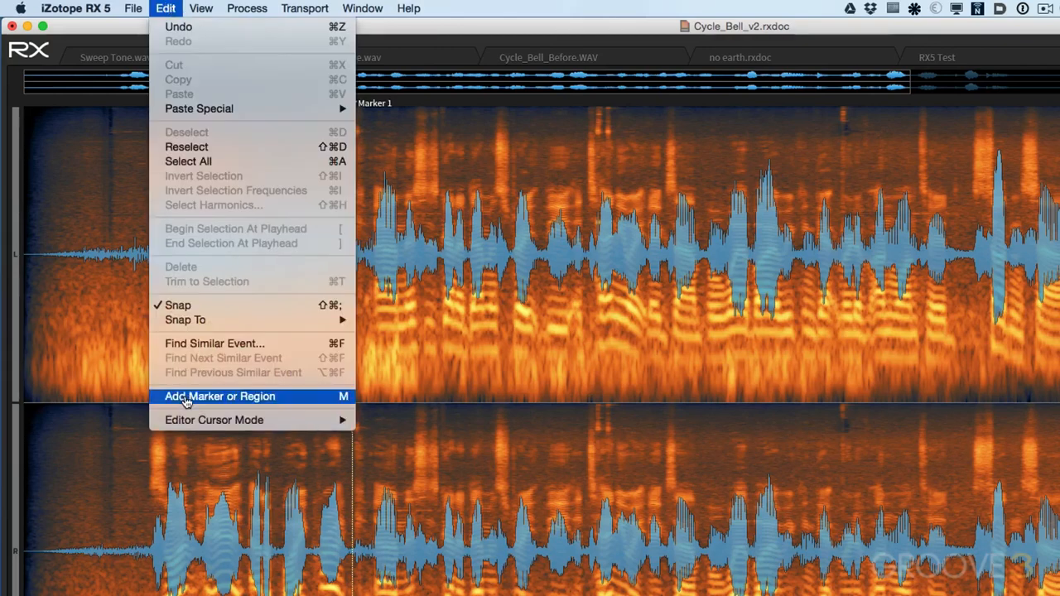
click(342, 398)
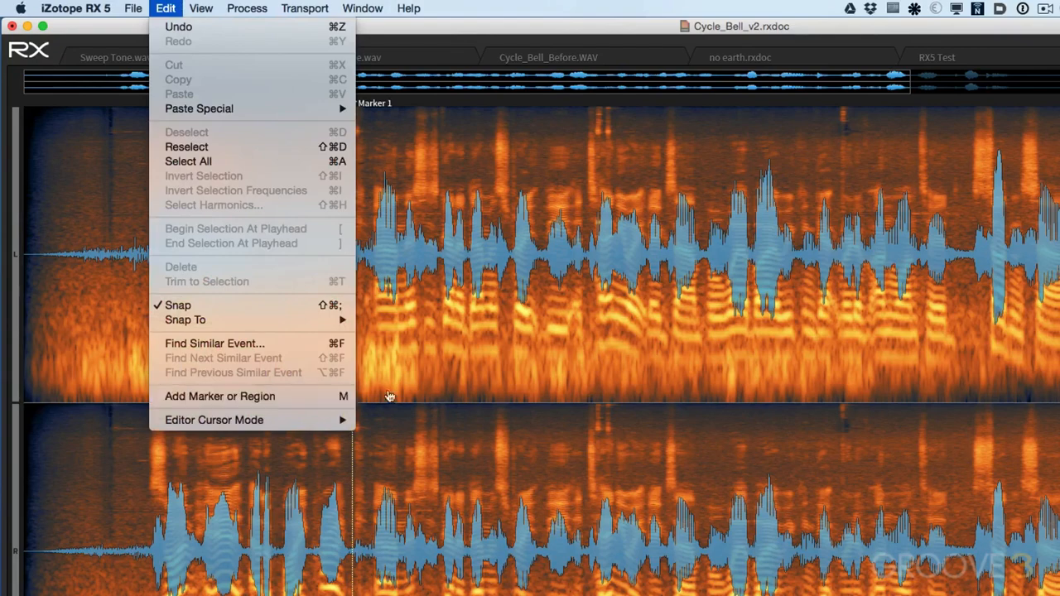
click(867, 249)
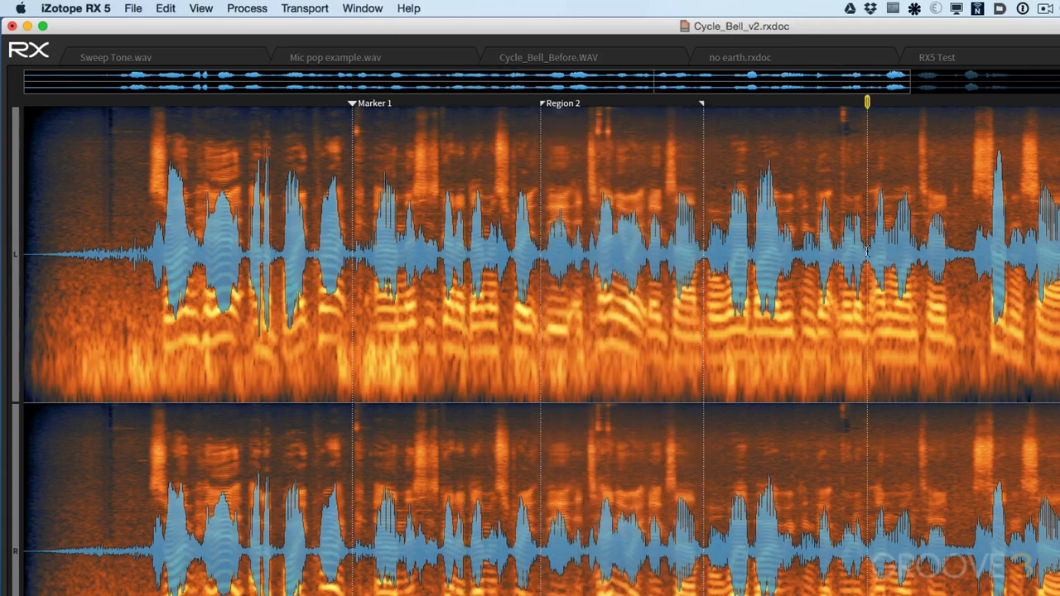
key(m)
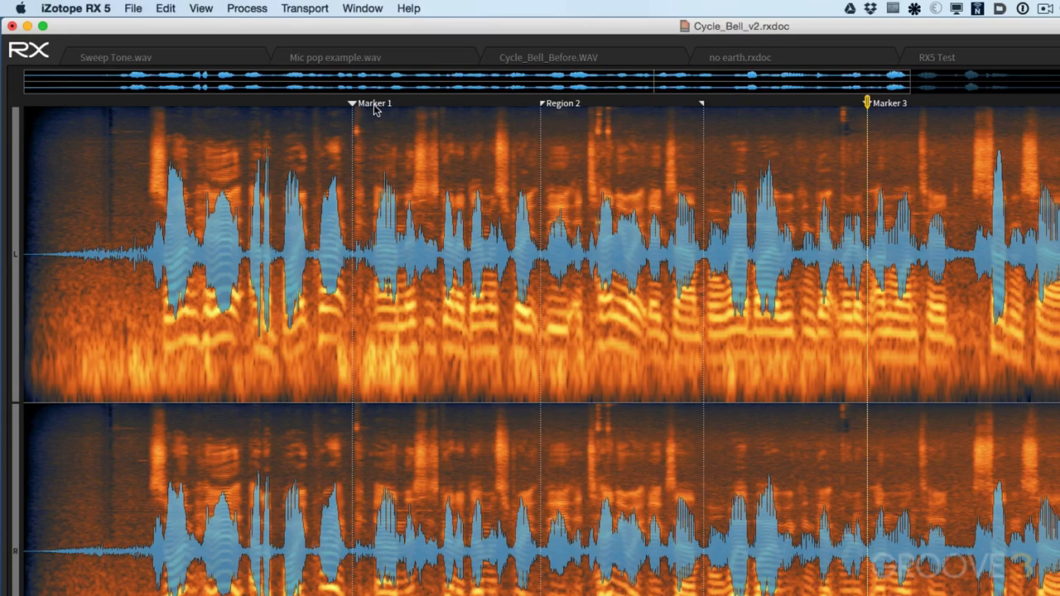
Open the Markers and Regions list and remove Marker 3 from it.
click(381, 8)
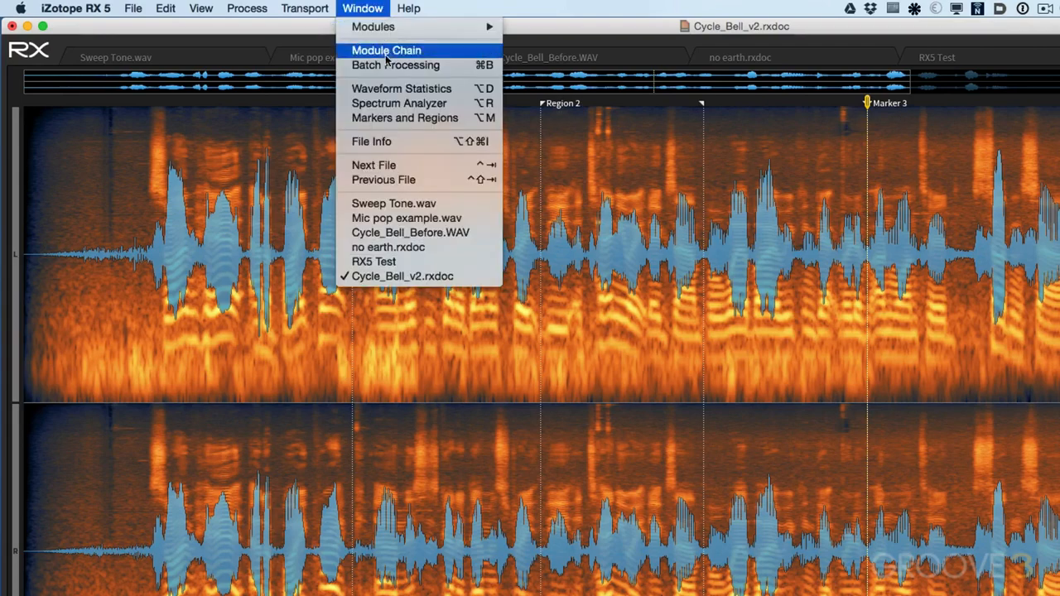
click(389, 118)
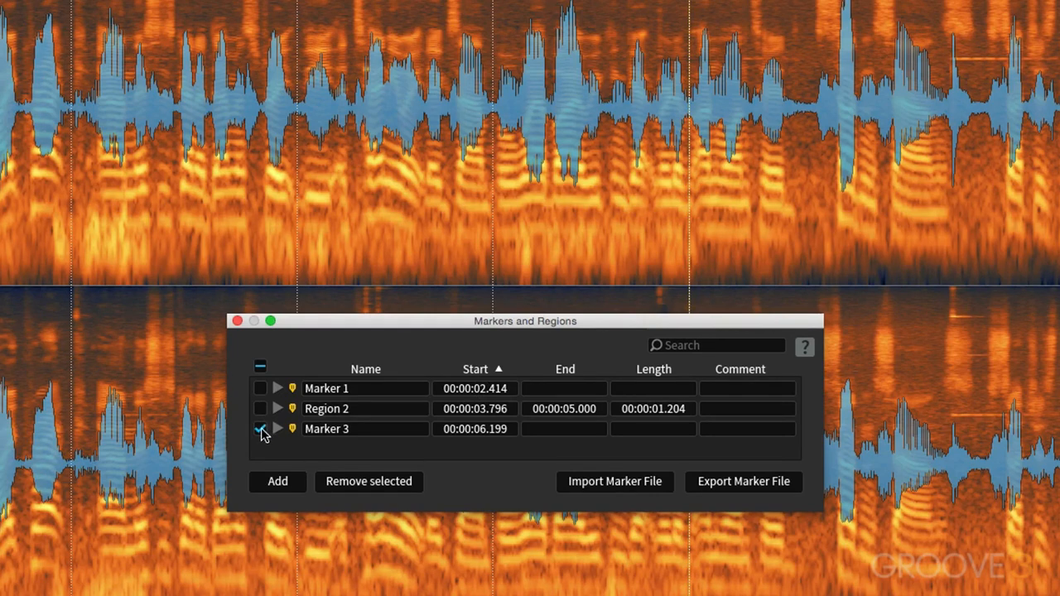
click(378, 482)
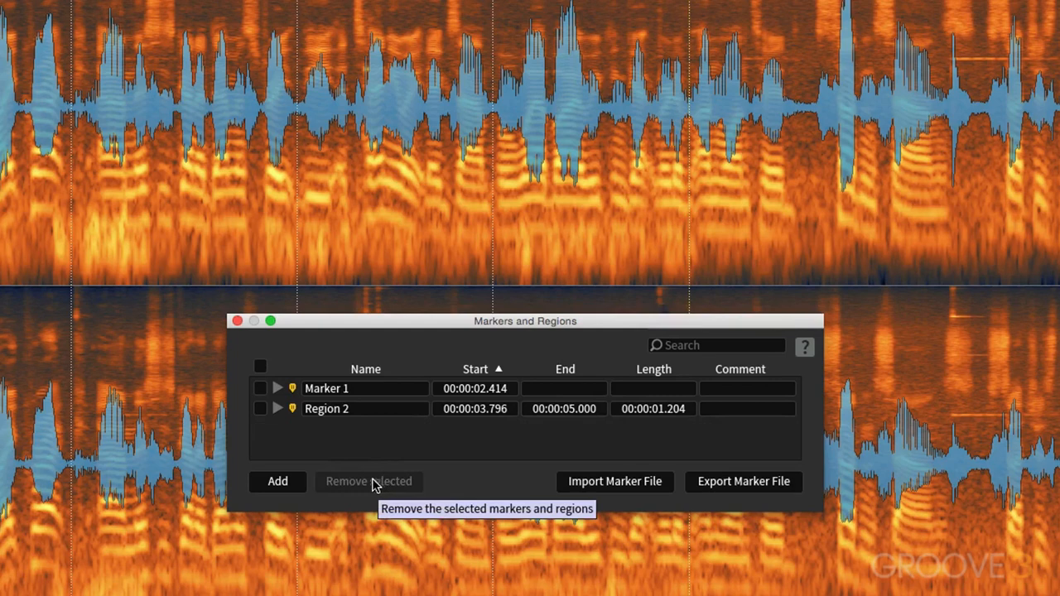
Add a marker at the current playhead position from the list and name it "word cue".
click(267, 483)
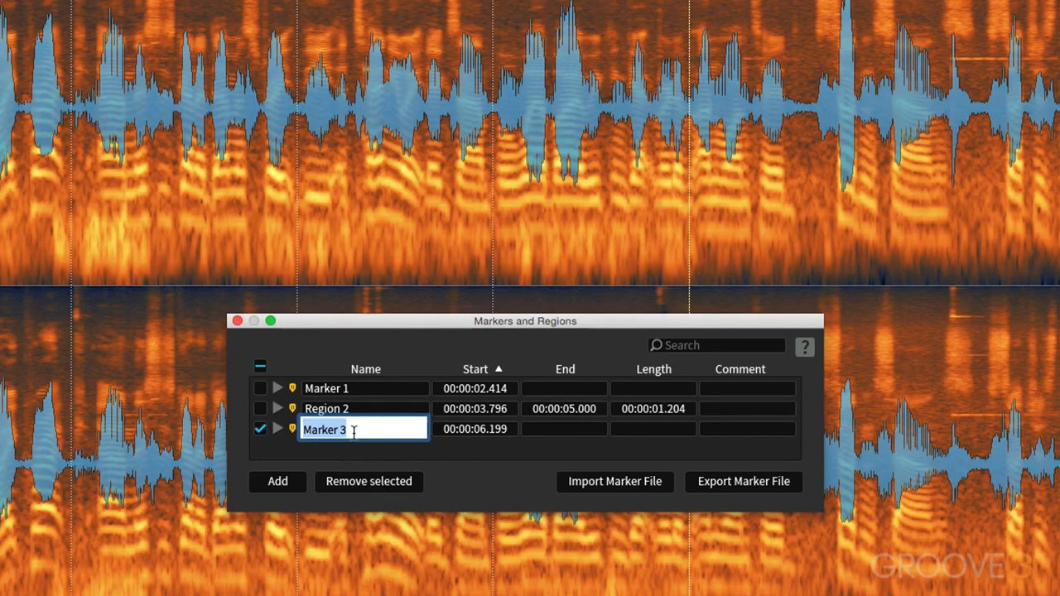
text(word)
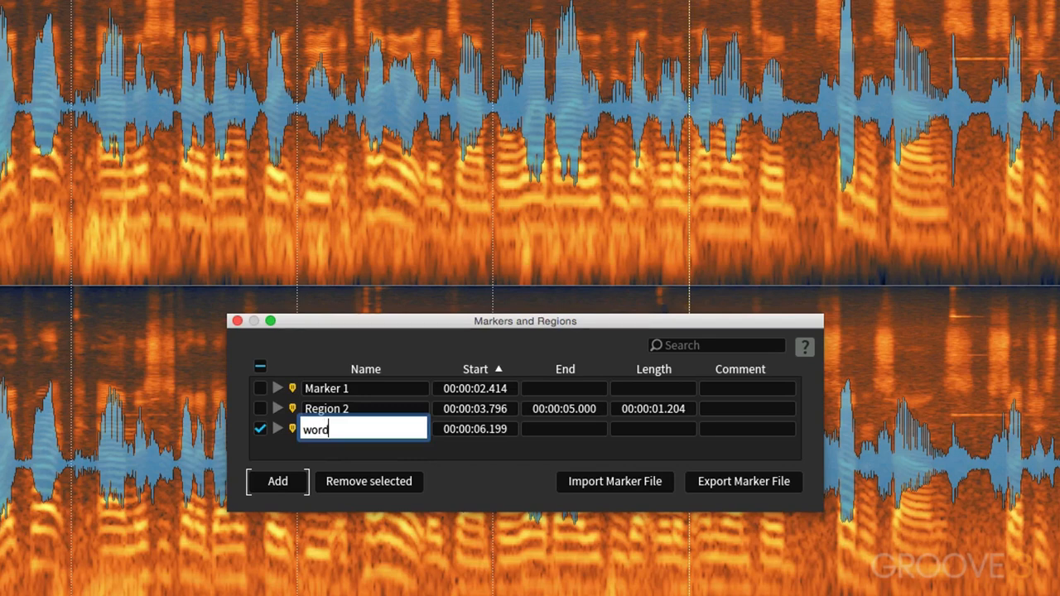
text( cue)
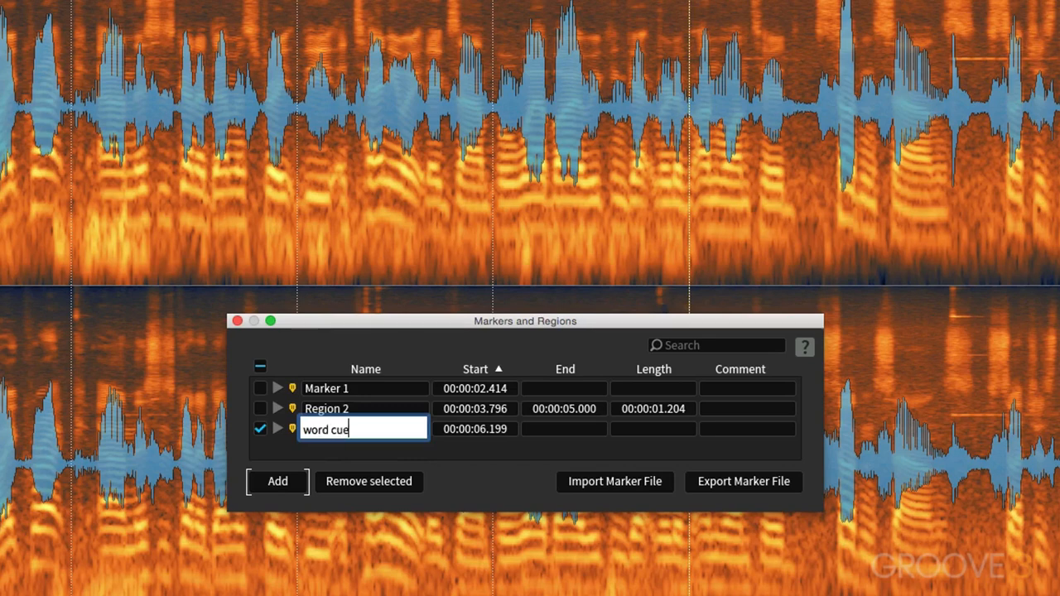
key(Return)
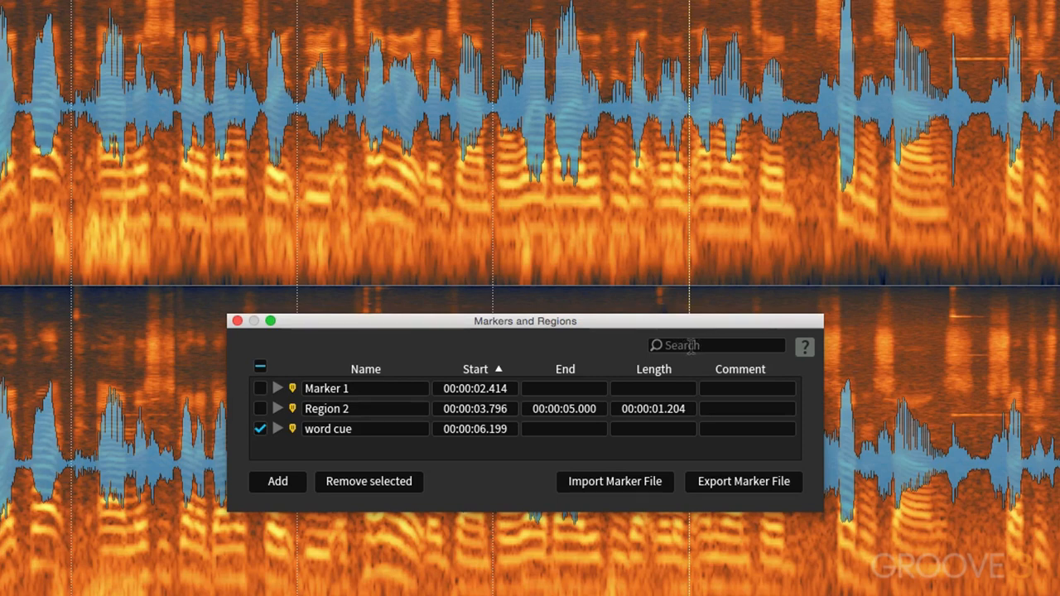
Rename Region 2 as "clip 2" in the markers list.
double_click(376, 411)
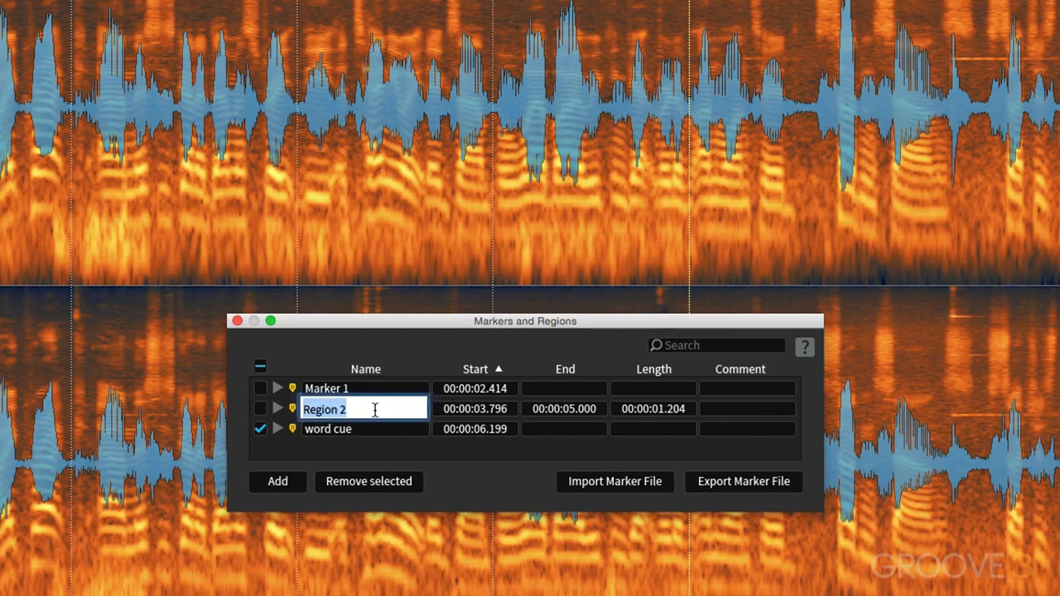
text(clip )
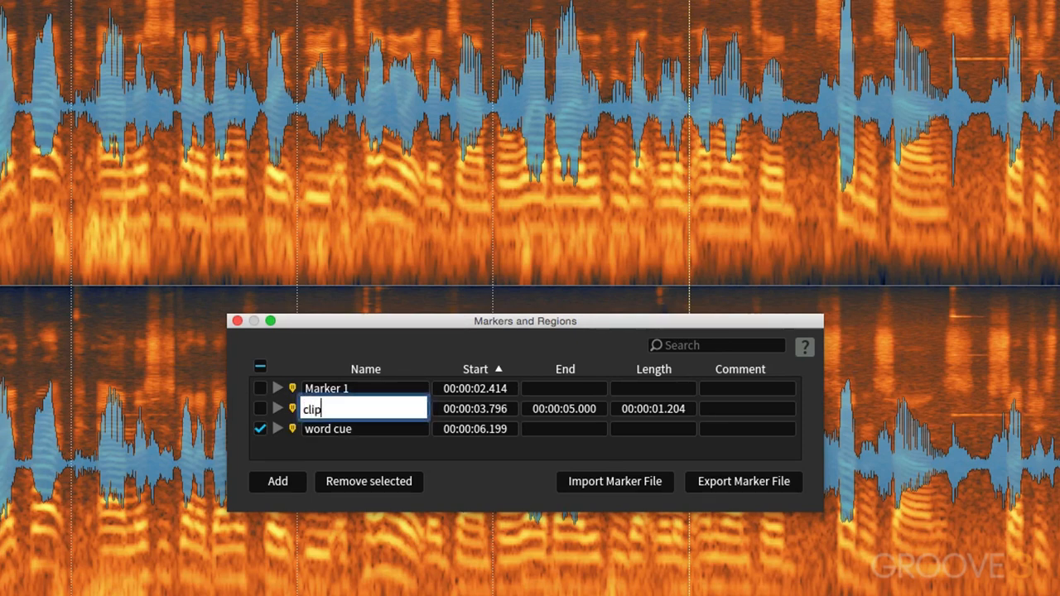
text(2)
key(Return)
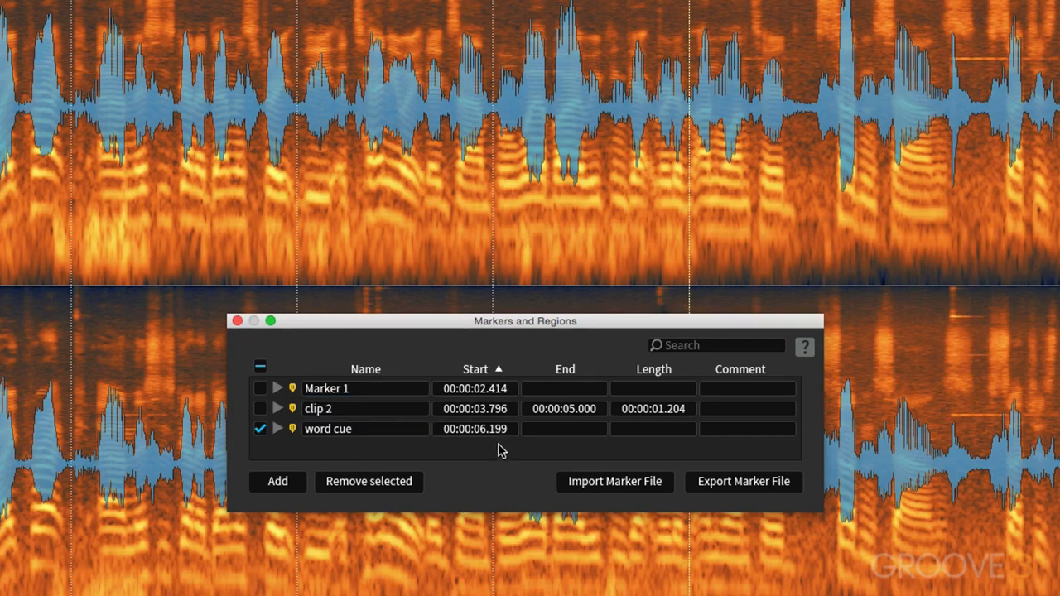
Try sorting the list by descending start time and descending name, and leave it sorted by ascending name.
click(499, 371)
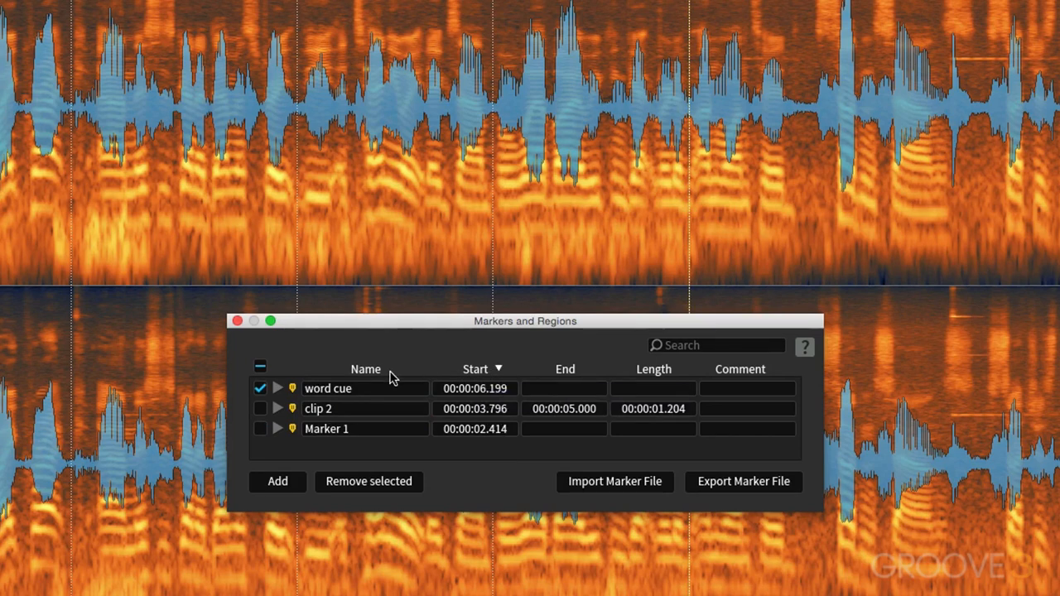
click(362, 373)
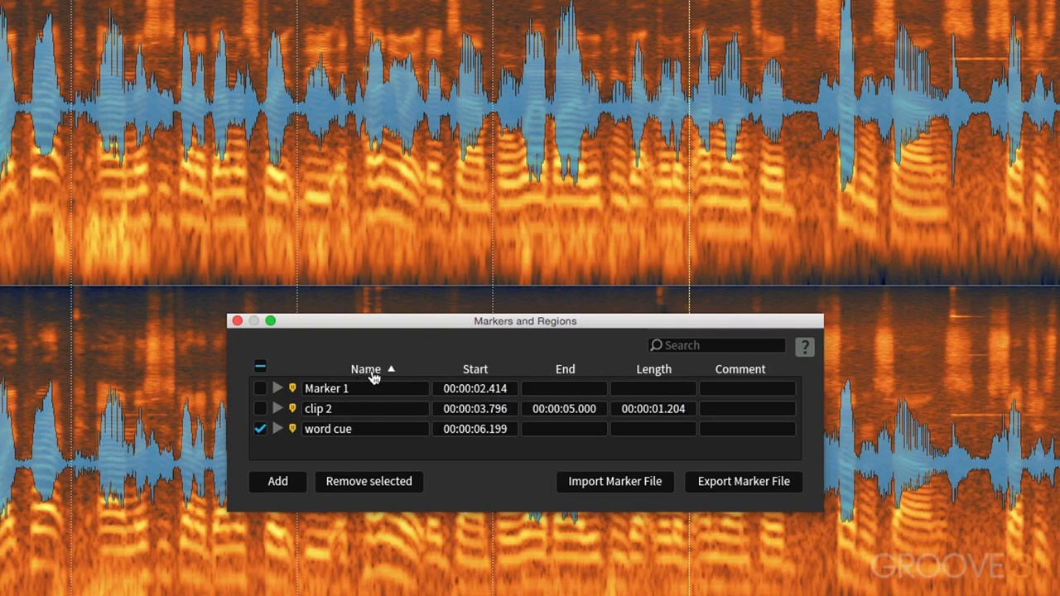
click(391, 372)
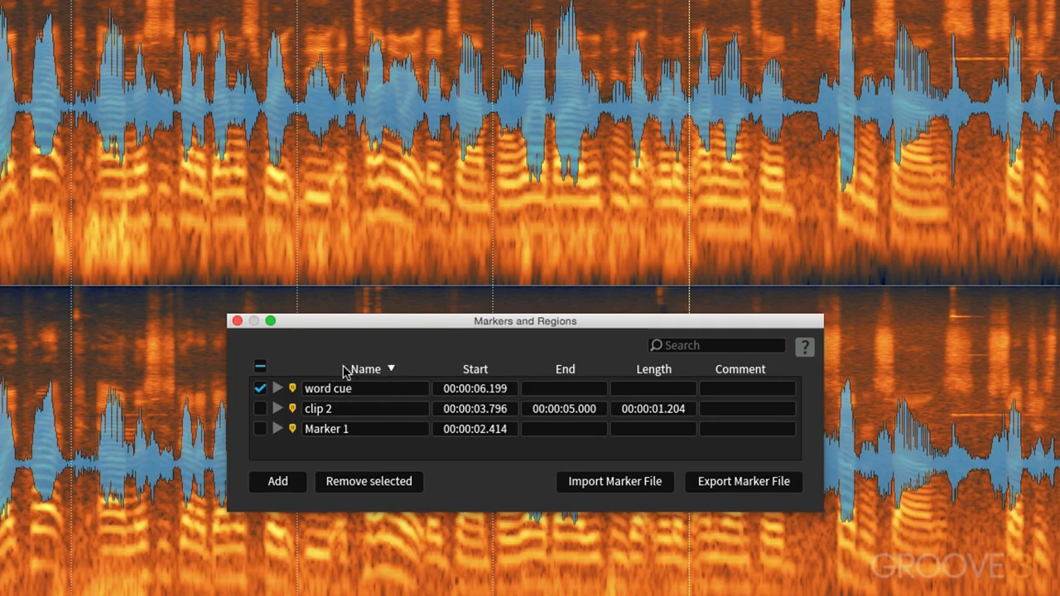
click(352, 372)
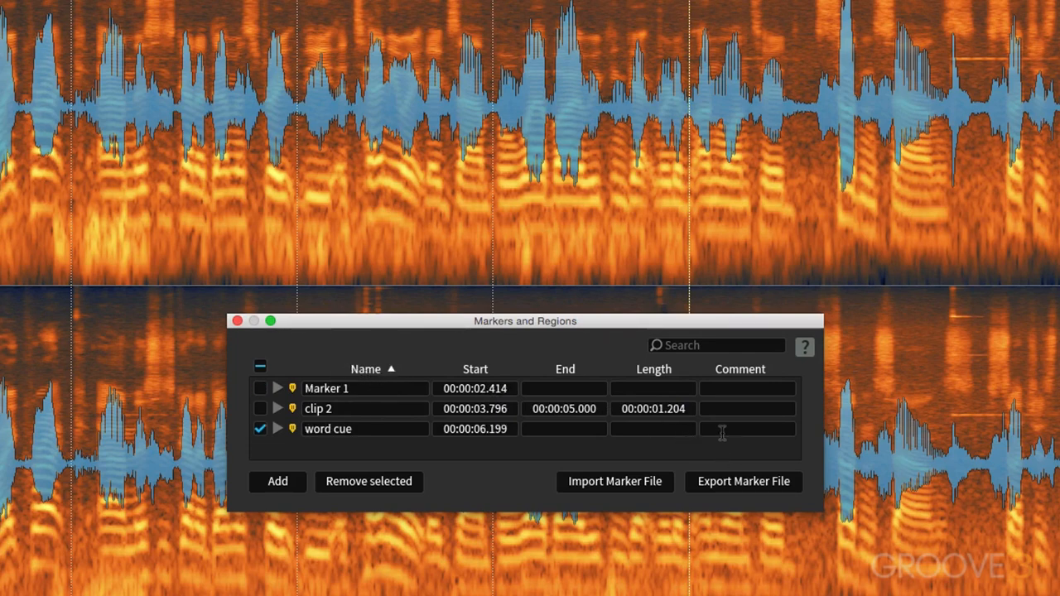
Add the comment "this is a comment" to the word cue marker and close the Markers and Regions list.
double_click(722, 432)
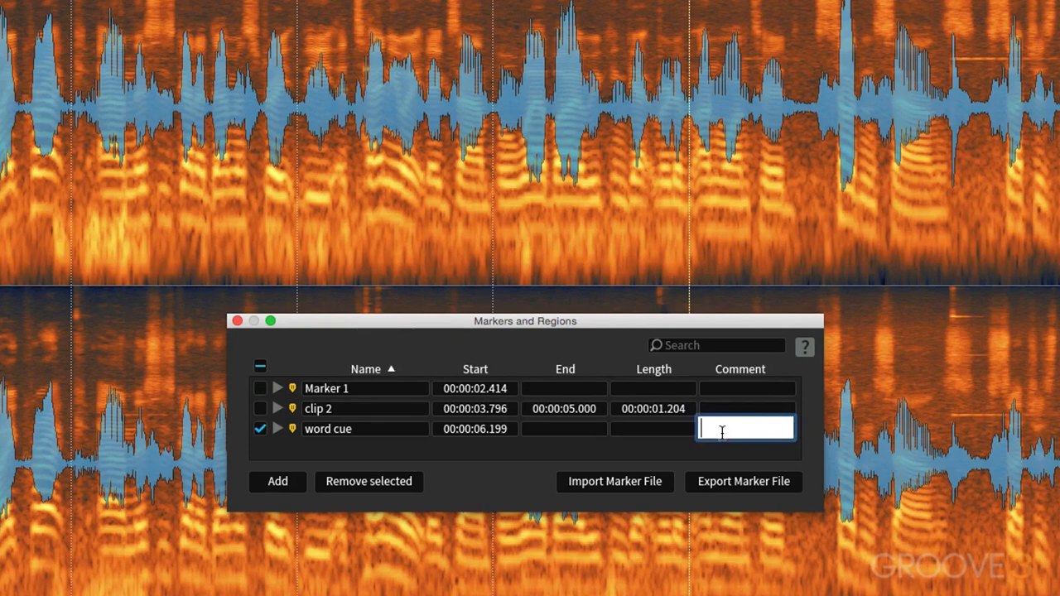
text(this)
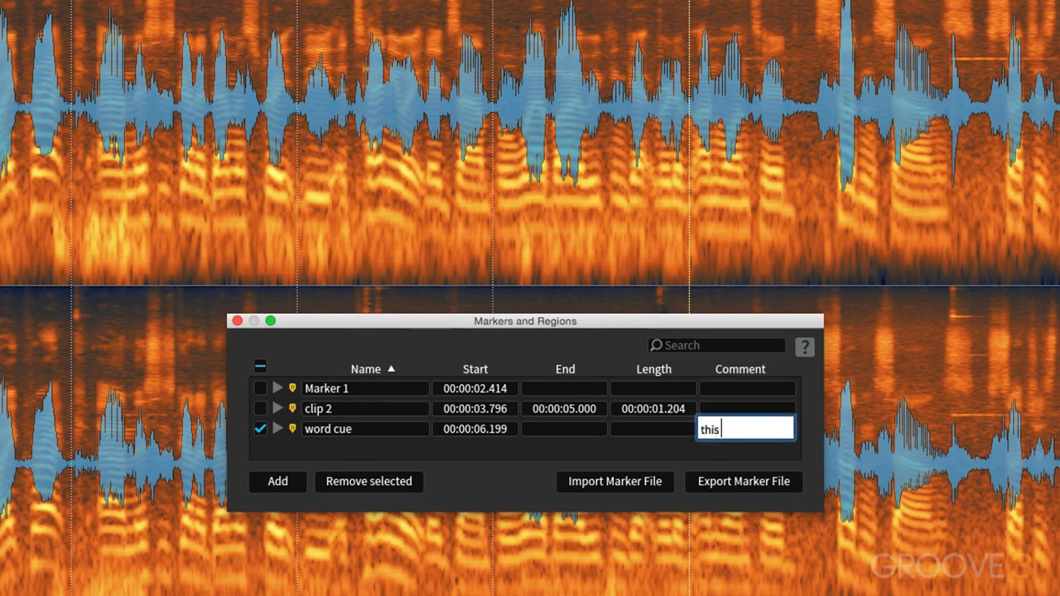
text( is a comment)
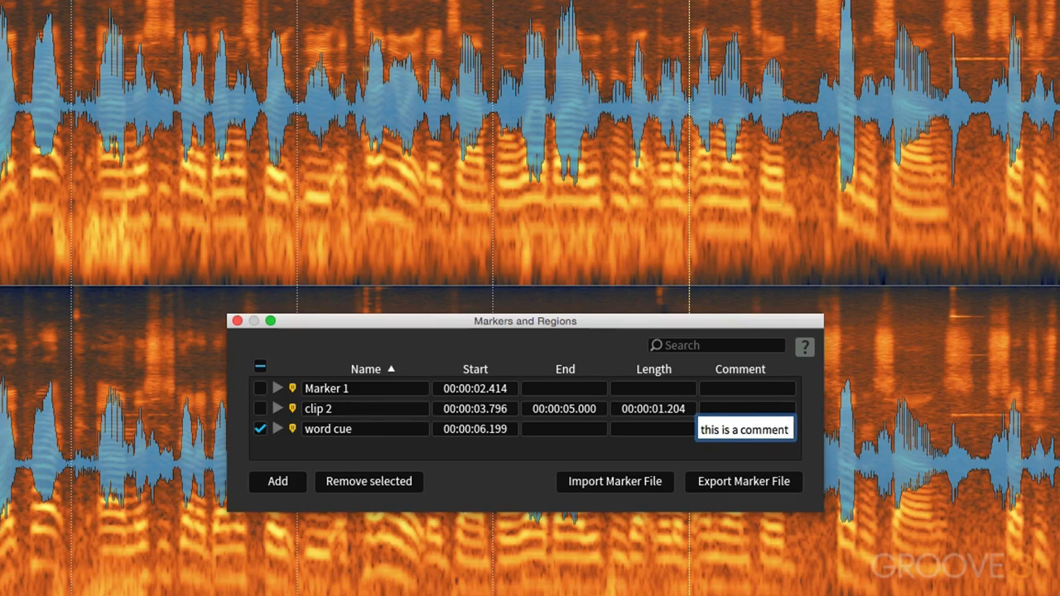
key(Return)
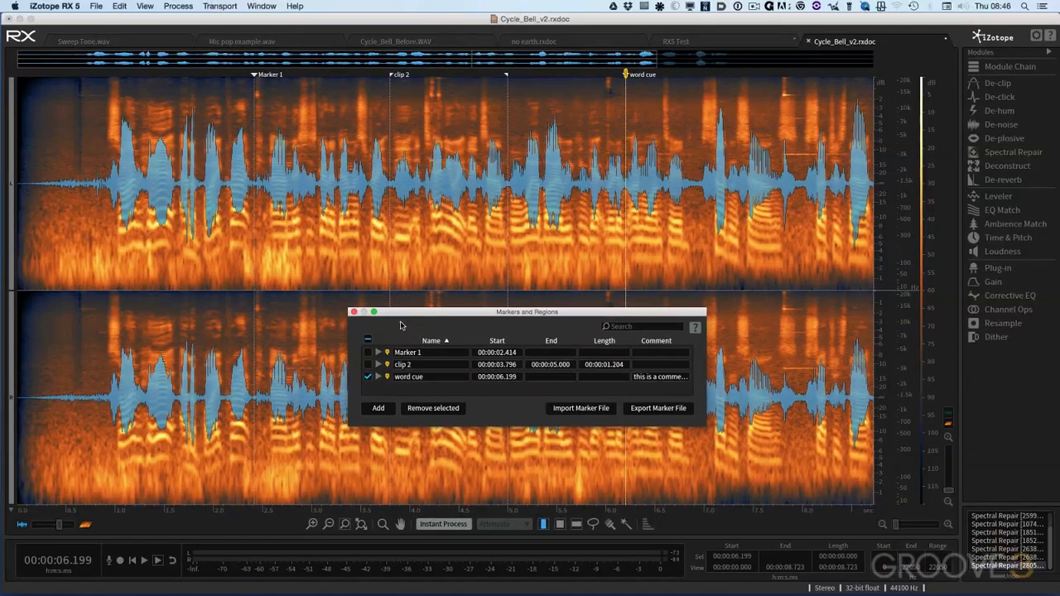
click(354, 312)
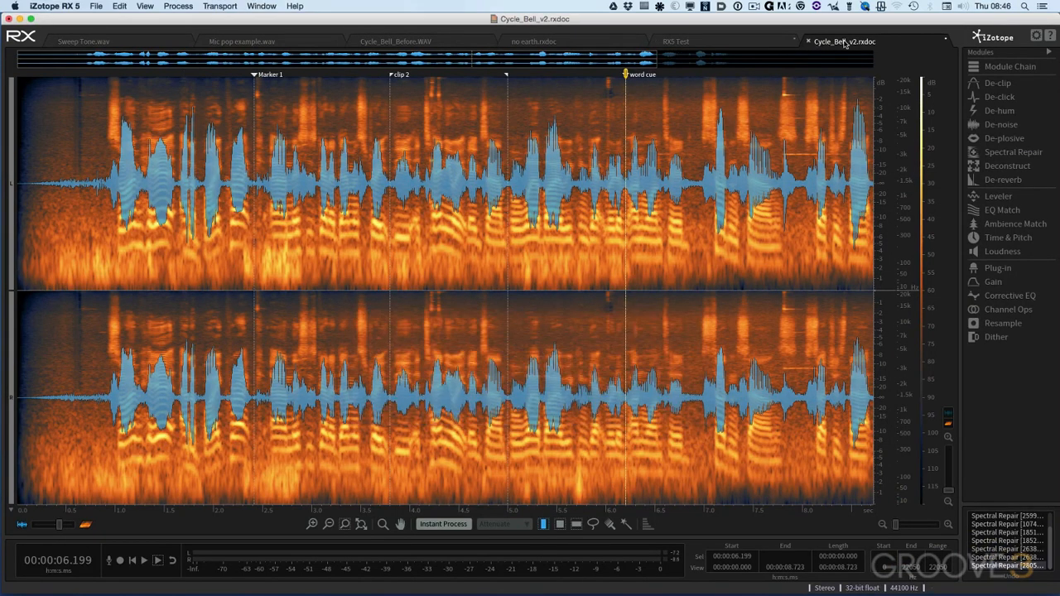
Save Cycle_Bell_v2.rxdoc as an RX document with its markers and close the file.
click(99, 12)
click(107, 51)
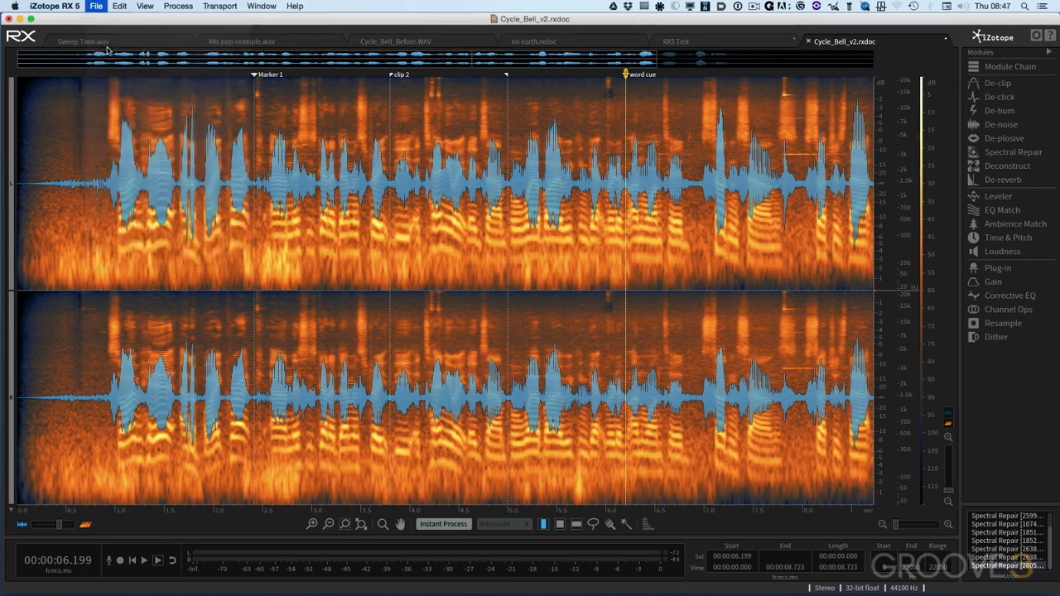
click(810, 41)
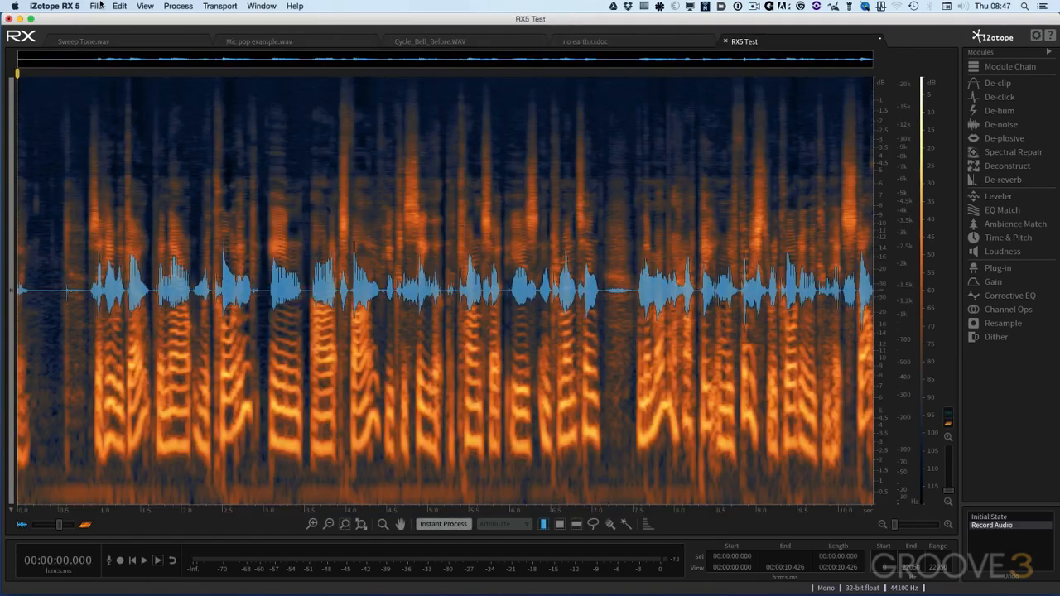
Reopen Cycle_Bell_v2.rxdoc from the recent files.
click(97, 7)
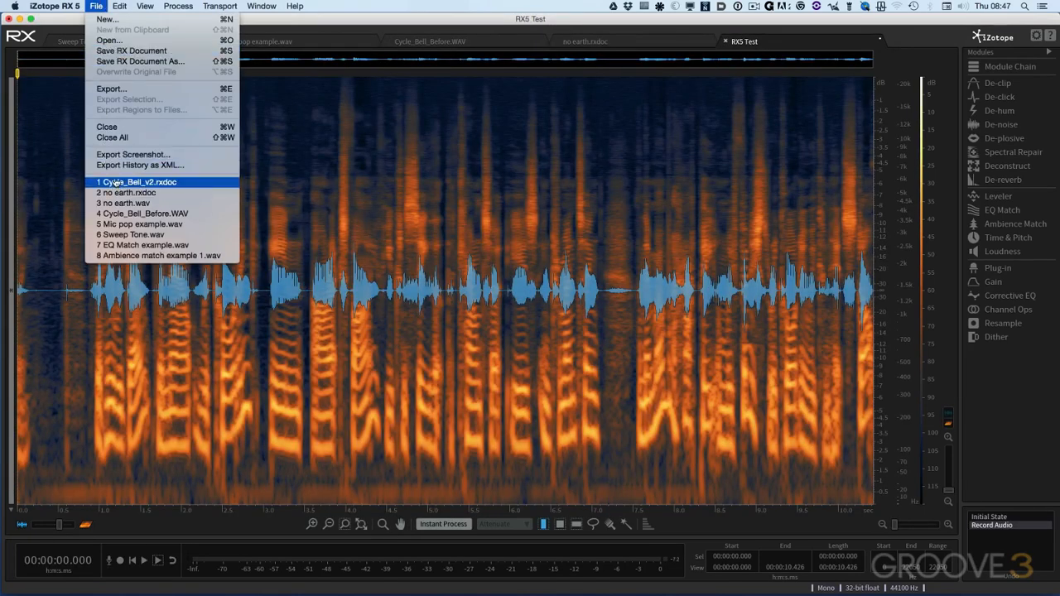
click(182, 181)
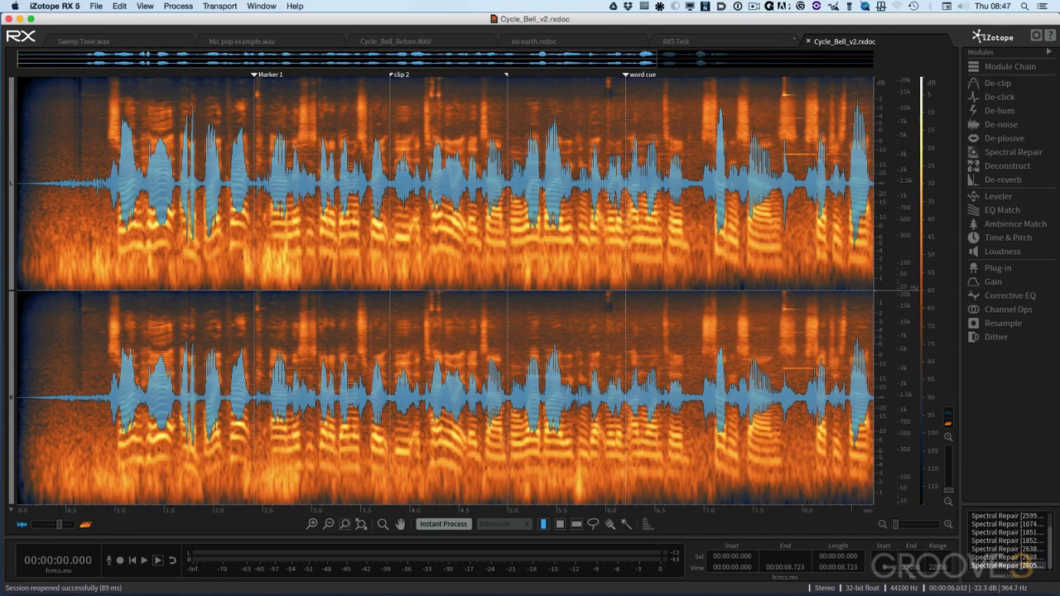
Start exporting the file as a 32-bit float WAV with the BWF option enabled, and accept the format settings.
click(96, 7)
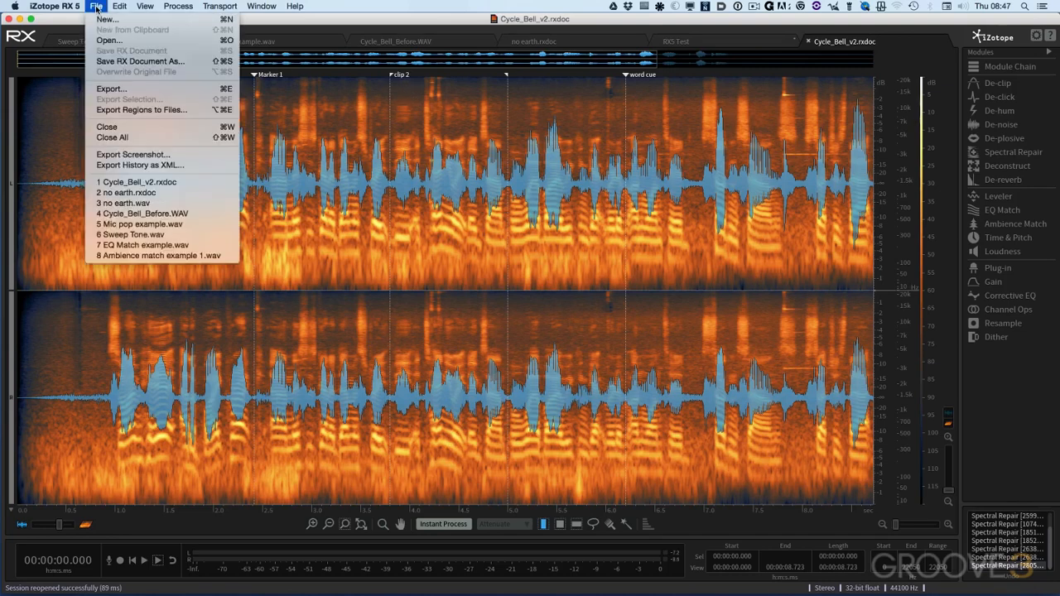
click(111, 89)
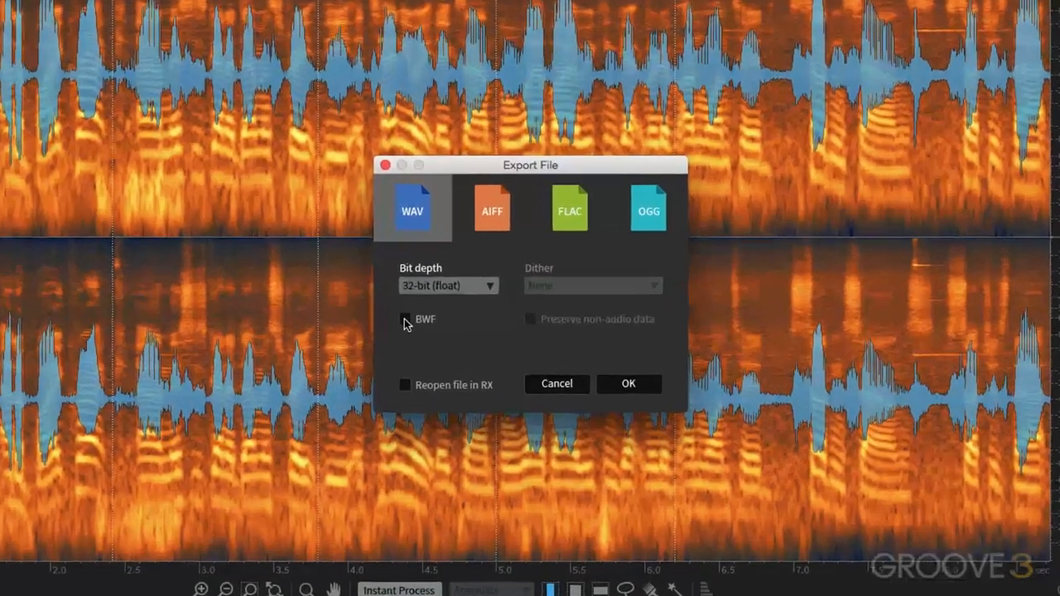
click(406, 320)
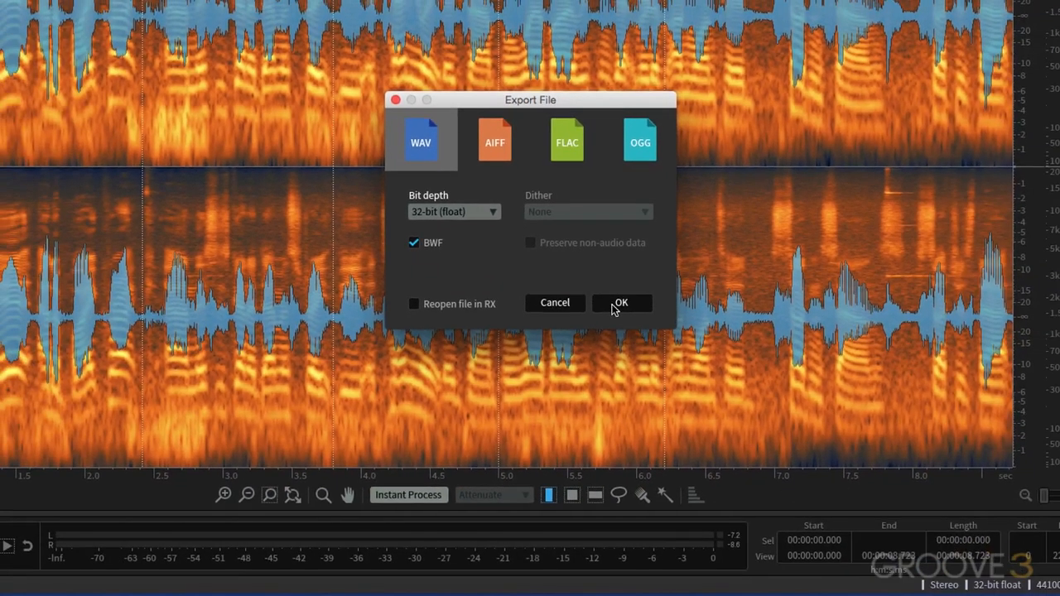
click(618, 304)
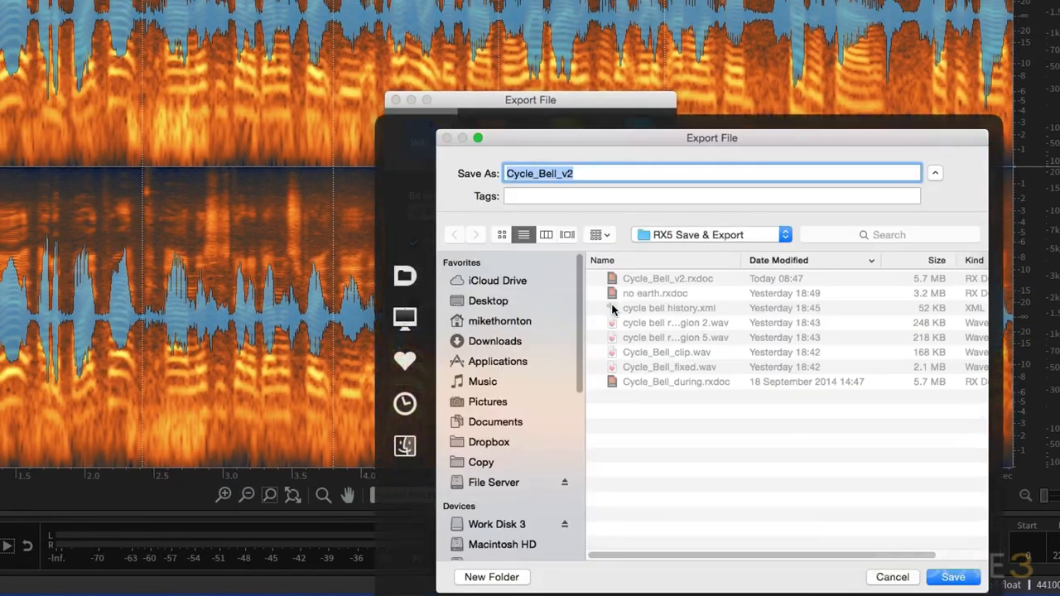
Name the exported file Cycle_Bell_export and save it in the RX5 Save & Export folder.
click(584, 174)
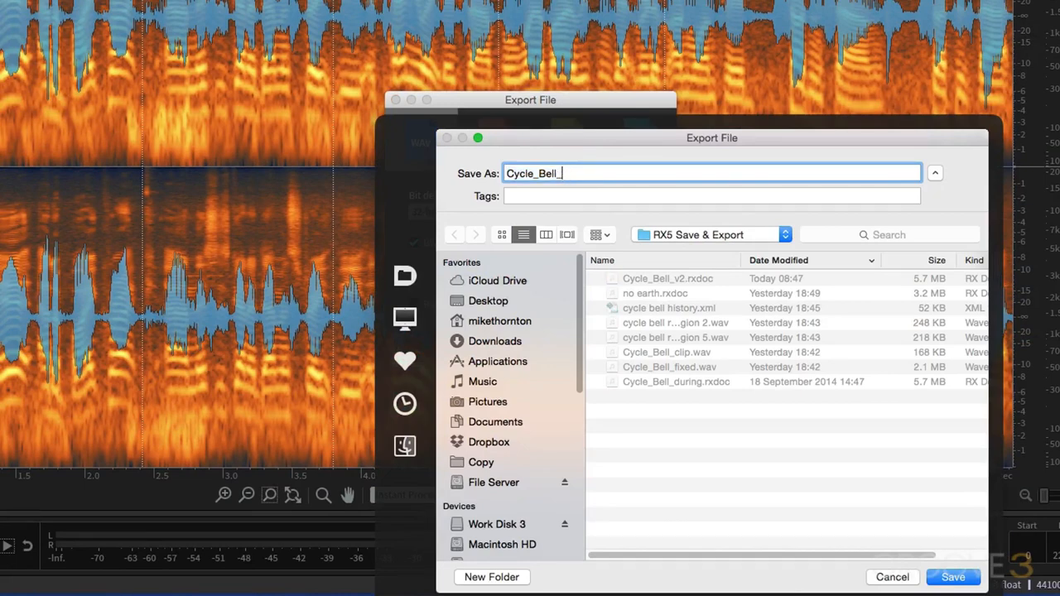
text(ex)
text(port)
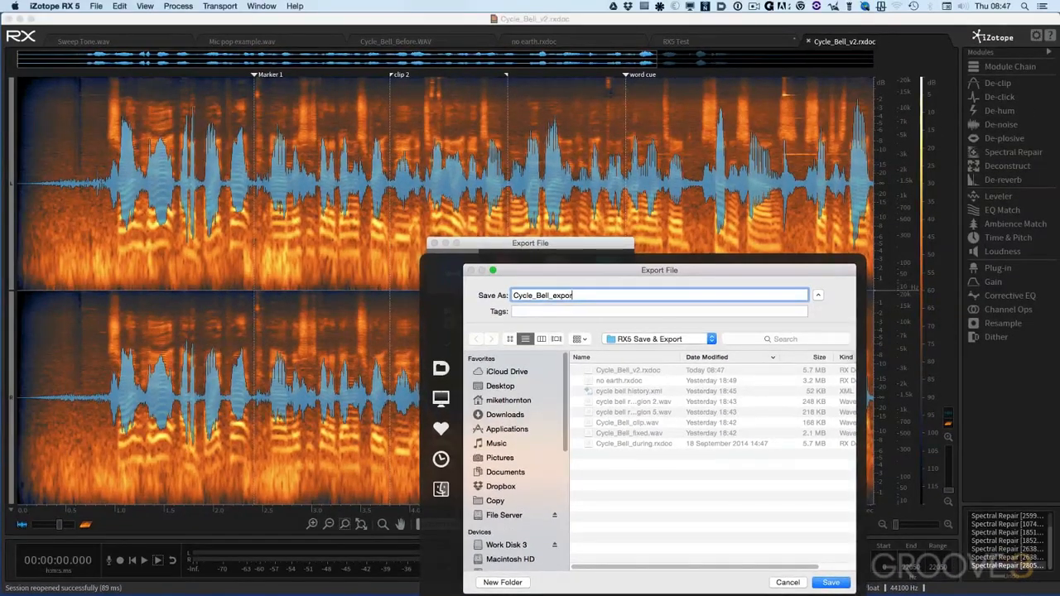
key(Return)
Open the exported Cycle_Bell_export.wav from the RX5 Save & Export folder.
click(96, 6)
click(103, 40)
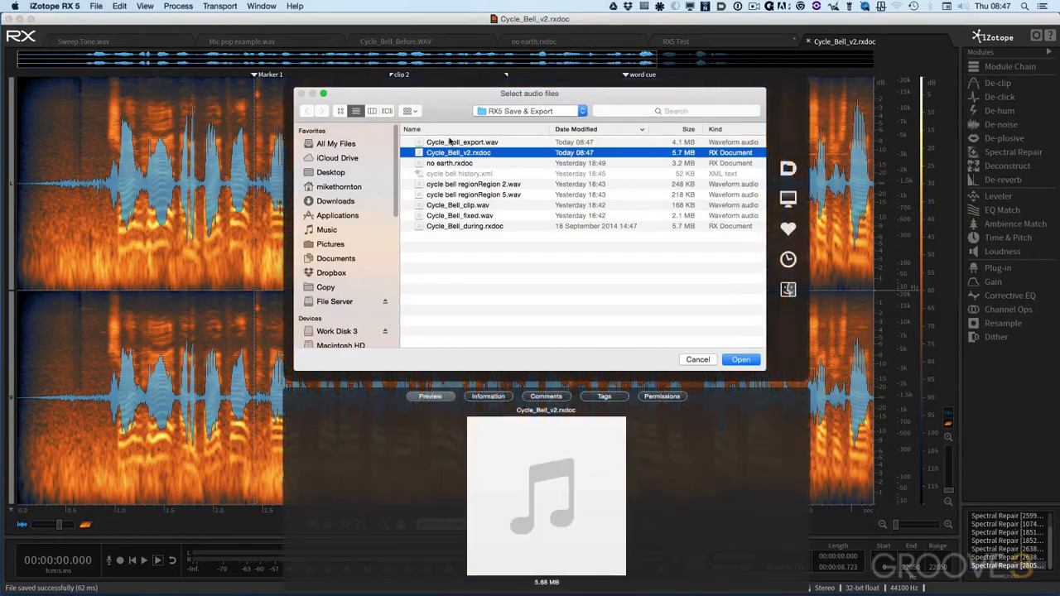
click(449, 142)
click(743, 359)
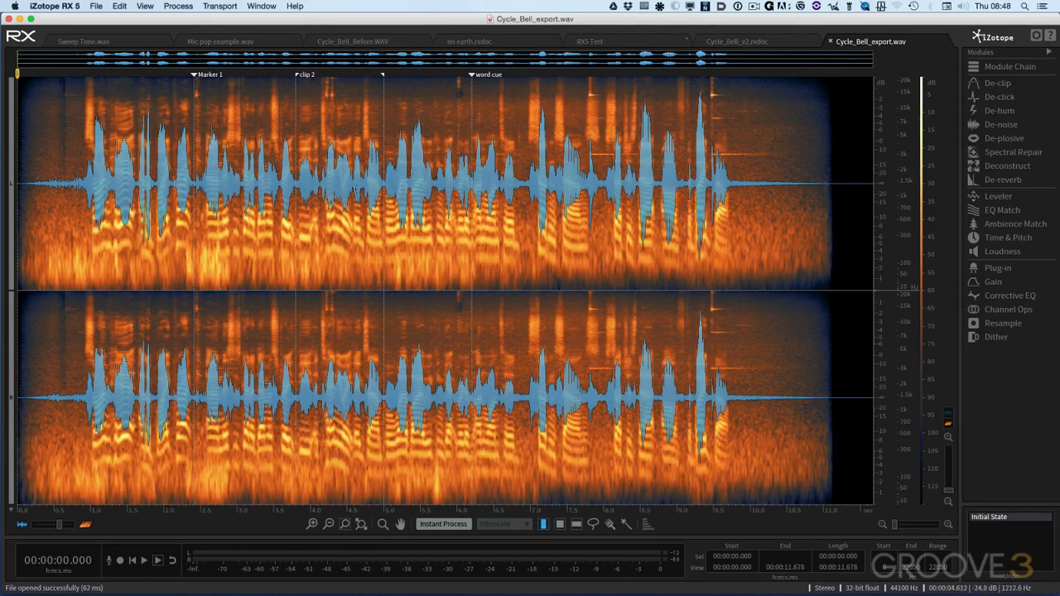
Move the start of the clip 2 region slightly earlier, nudge Marker 1, and move the word cue marker later in Cycle_Bell_export.wav.
drag(300, 79, 282, 79)
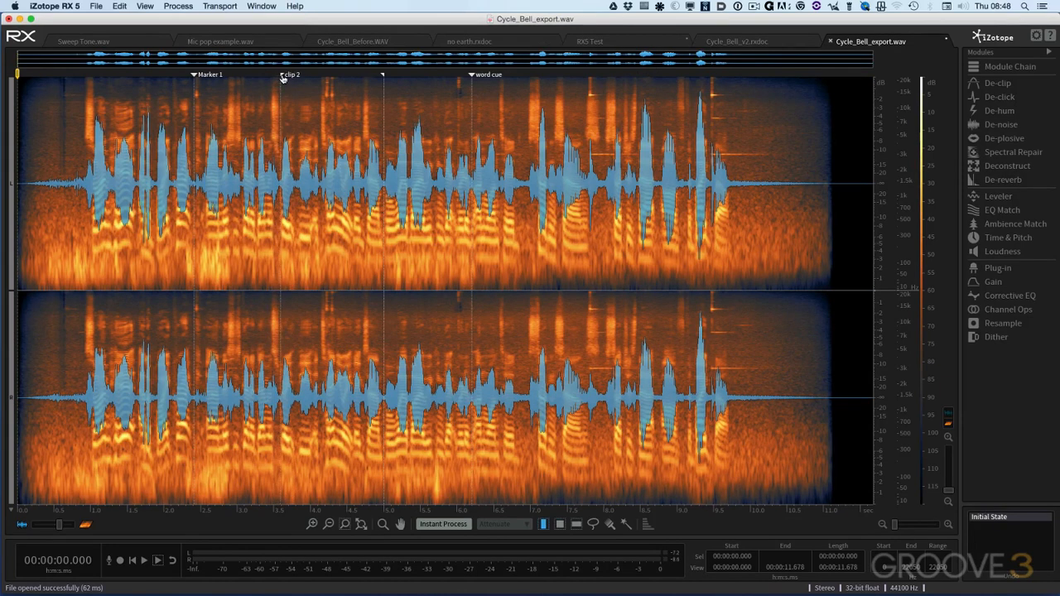
drag(195, 75, 193, 77)
drag(471, 76, 524, 79)
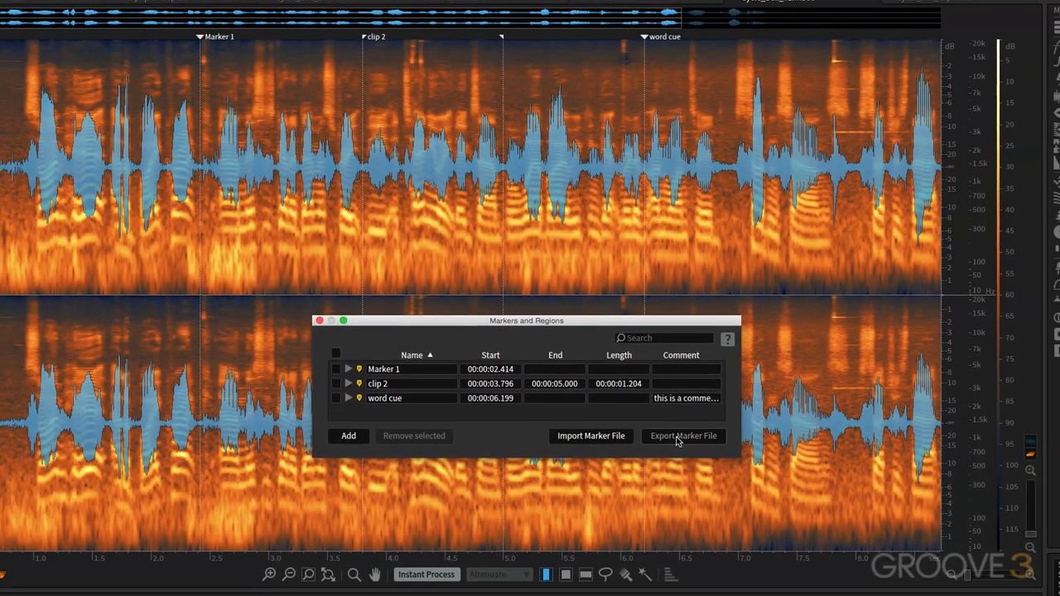
Export the markers and regions list to a text file named markers.txt in the RX5 Save & Export folder.
click(734, 286)
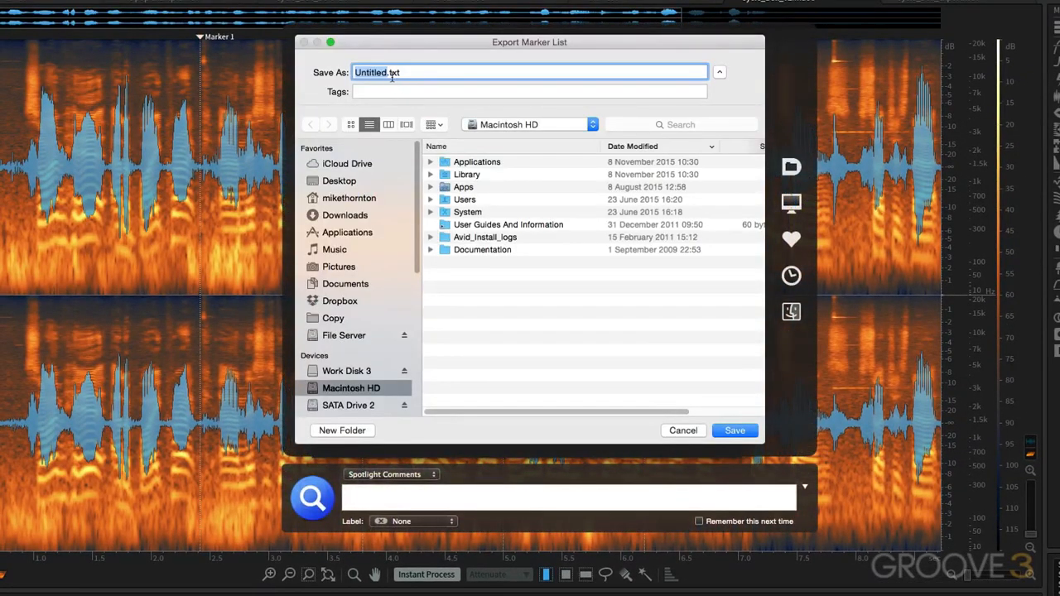
text(markers)
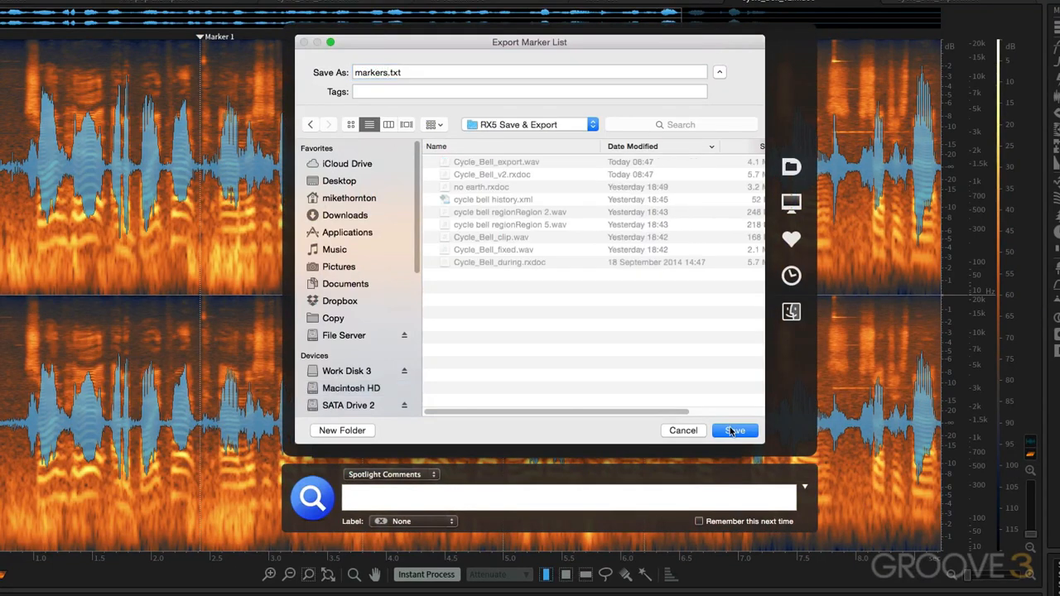
click(732, 431)
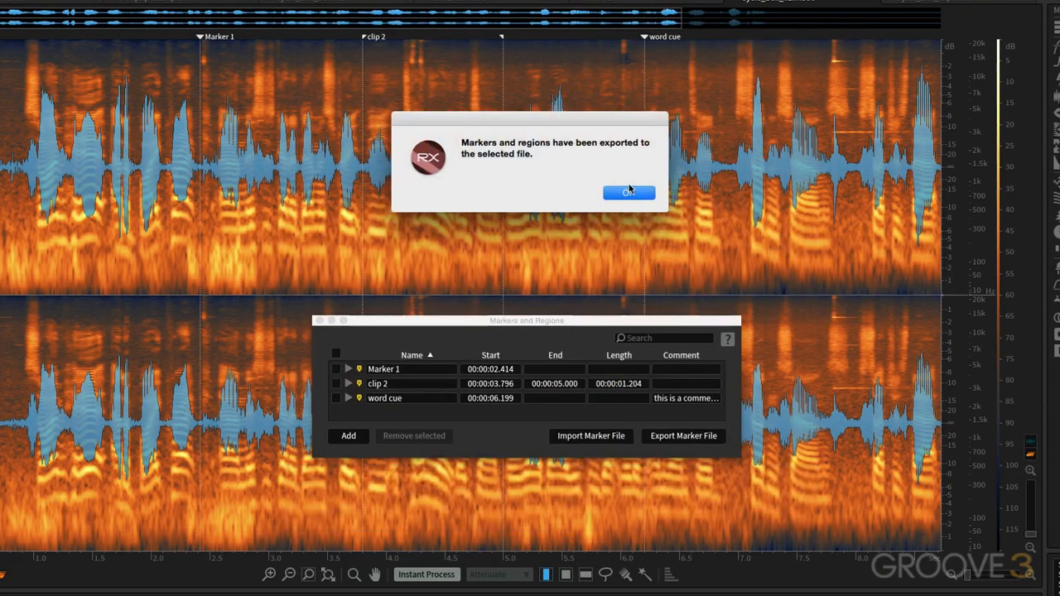
click(629, 191)
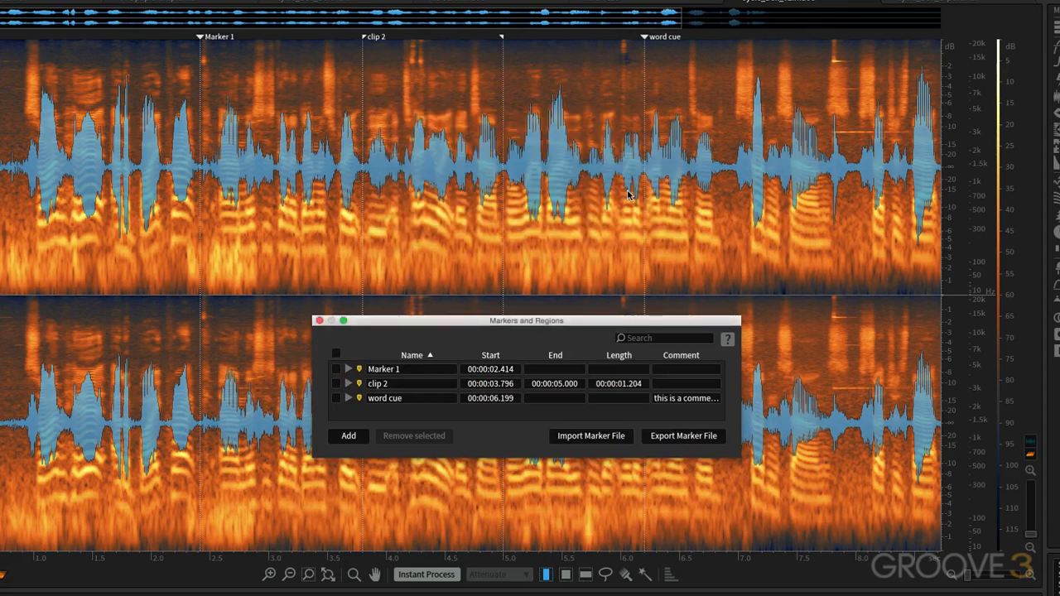